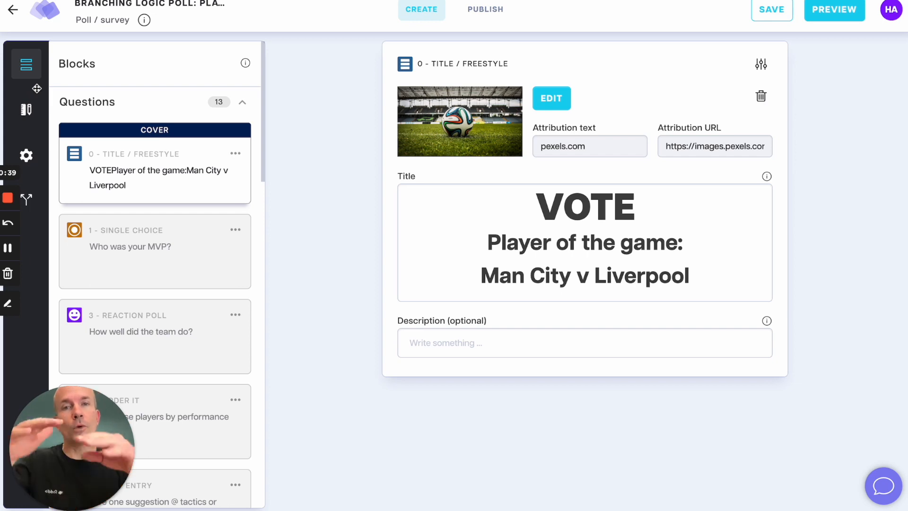
Open the poll's branching logic flow and look through its linear blocks down to the Etihad Stadium question.
click(32, 201)
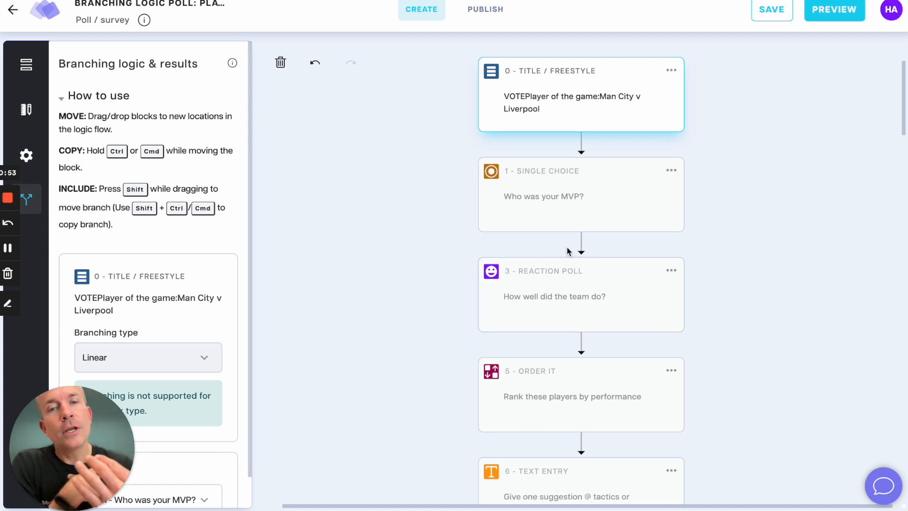
scroll(568, 244, down, 3)
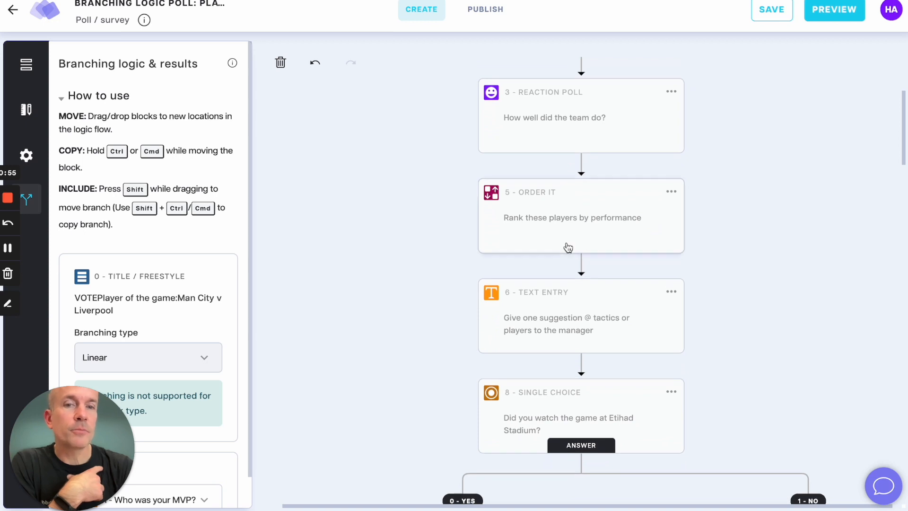
scroll(567, 245, up, 2)
scroll(567, 247, up, 1)
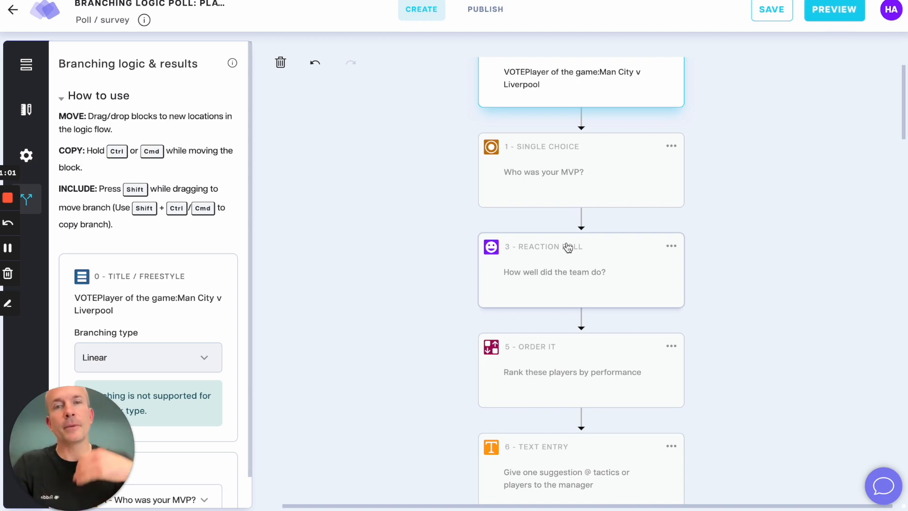
scroll(567, 247, down, 6)
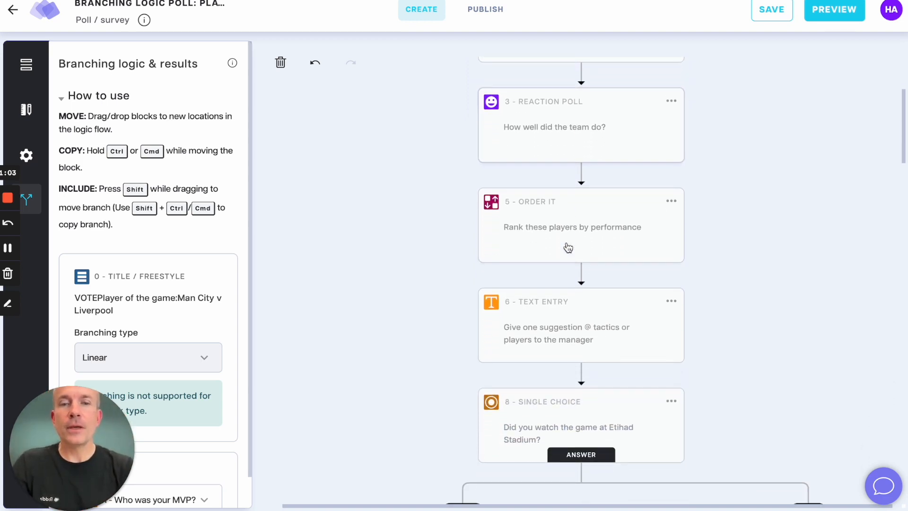
scroll(567, 246, down, 2)
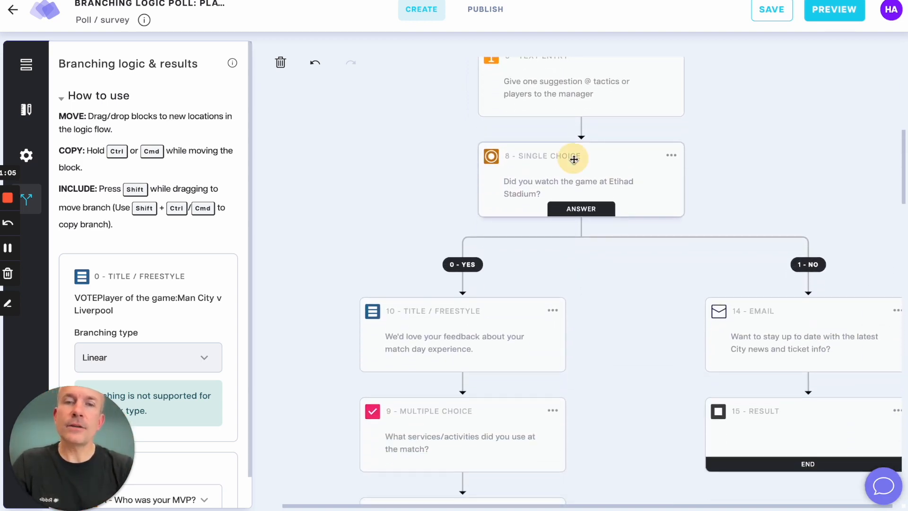
Select the "Did you watch the game at Etihad Stadium?" block and view its available branching types.
click(574, 158)
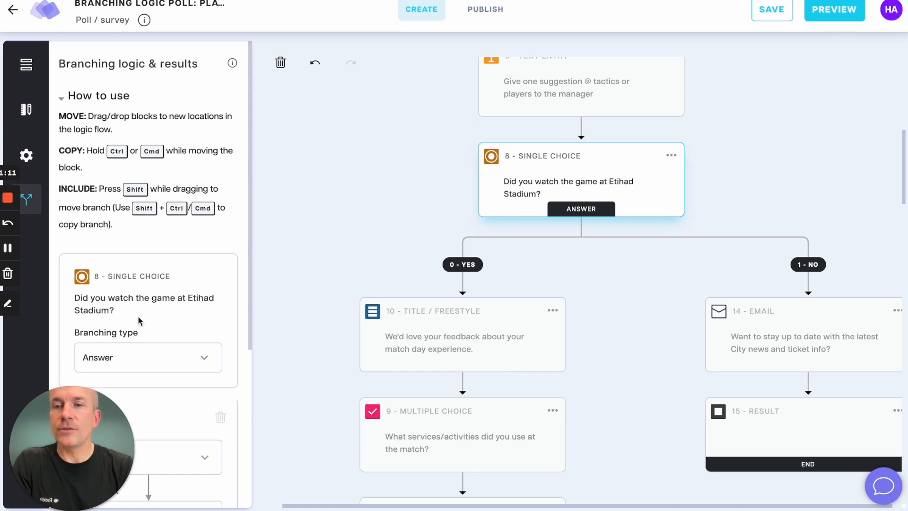
scroll(138, 315, down, 3)
click(179, 219)
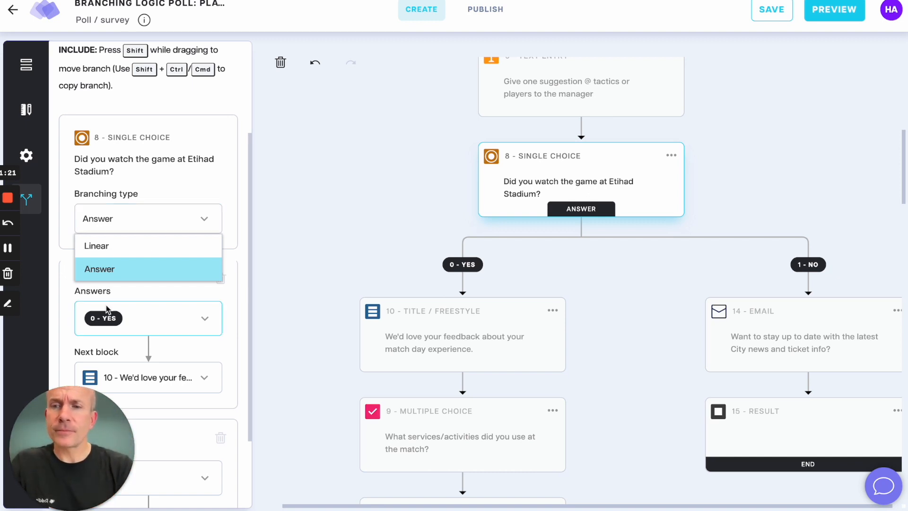
scroll(118, 307, down, 2)
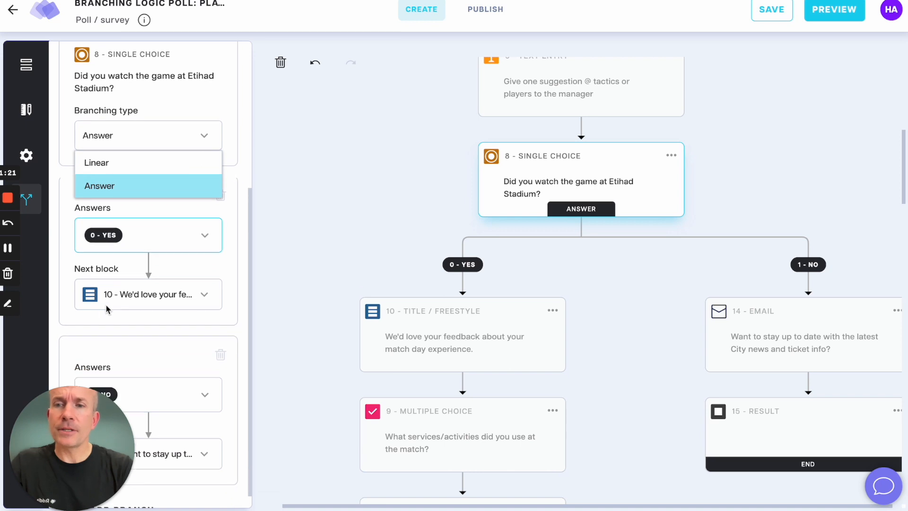
Check the answer choices and next-block options for the Yes branch of the Etihad Stadium question.
click(170, 222)
click(169, 226)
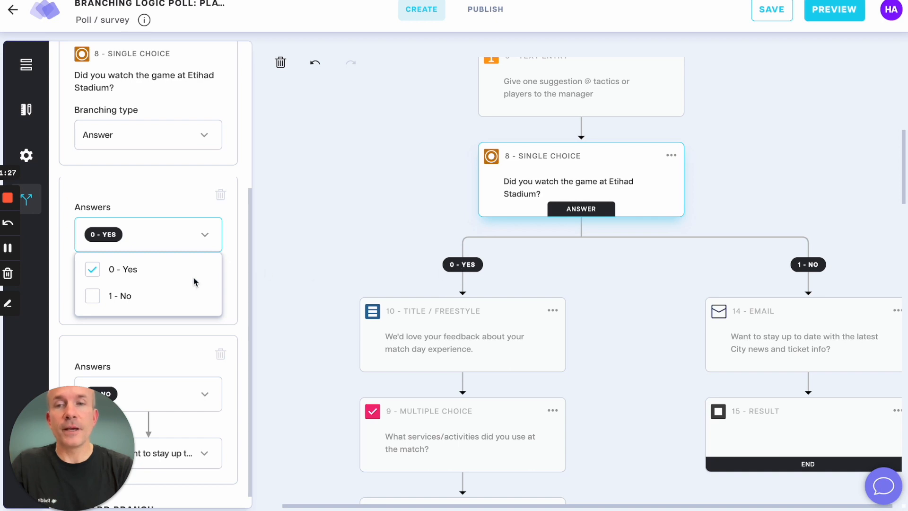
click(247, 274)
click(174, 298)
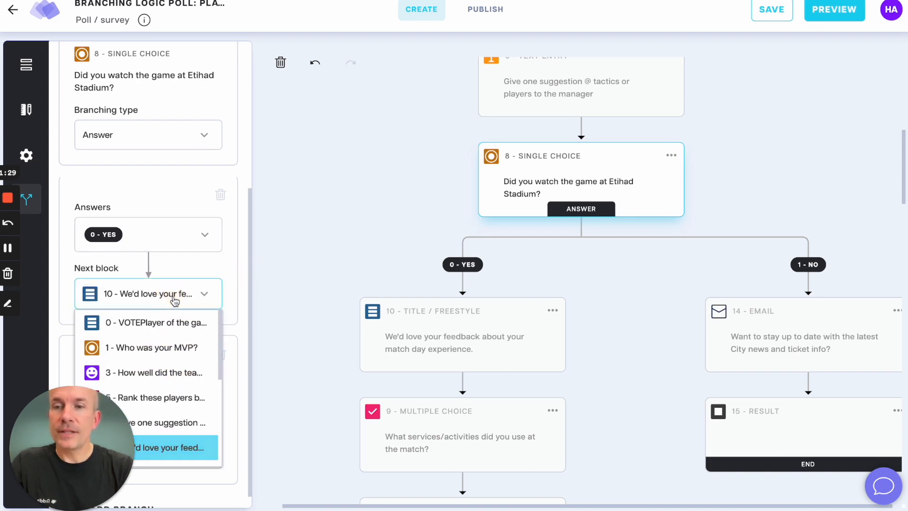
click(209, 265)
scroll(191, 355, down, 1)
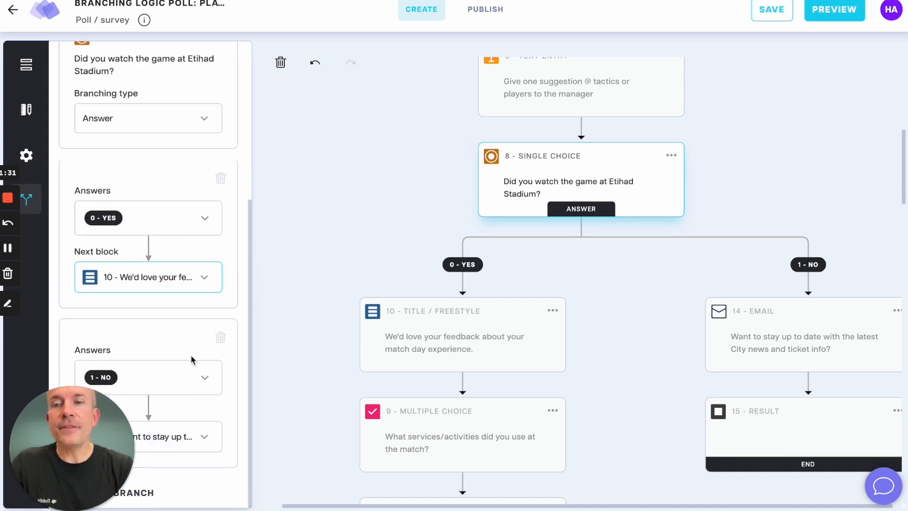
Check the answer setting and next-block options for the No branch of the Etihad Stadium question.
click(155, 380)
click(229, 363)
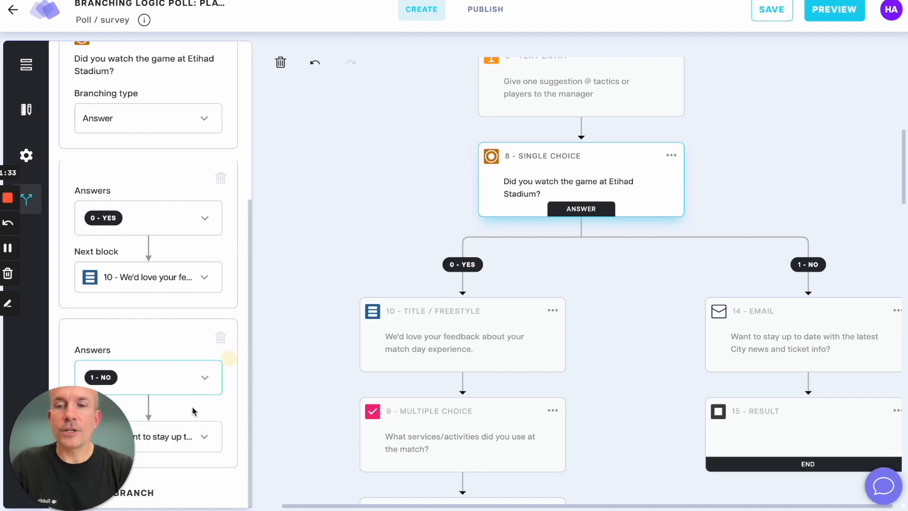
click(185, 433)
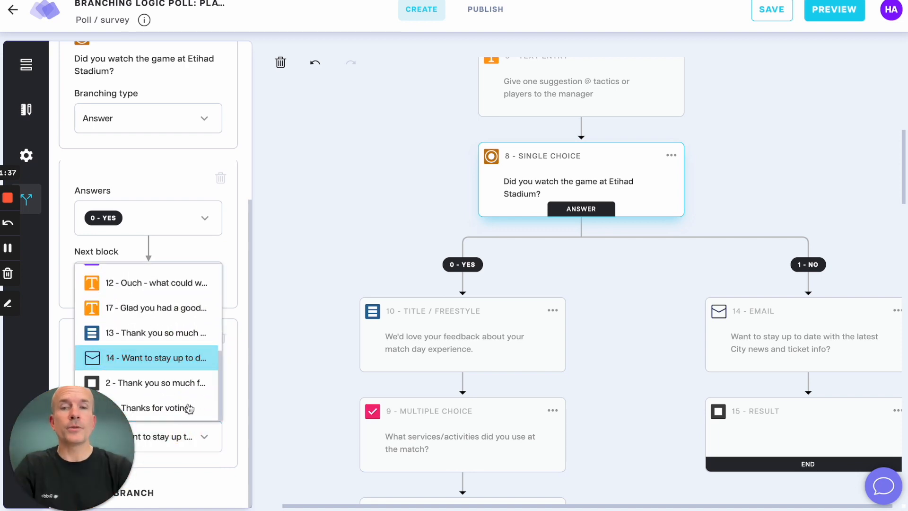
click(291, 276)
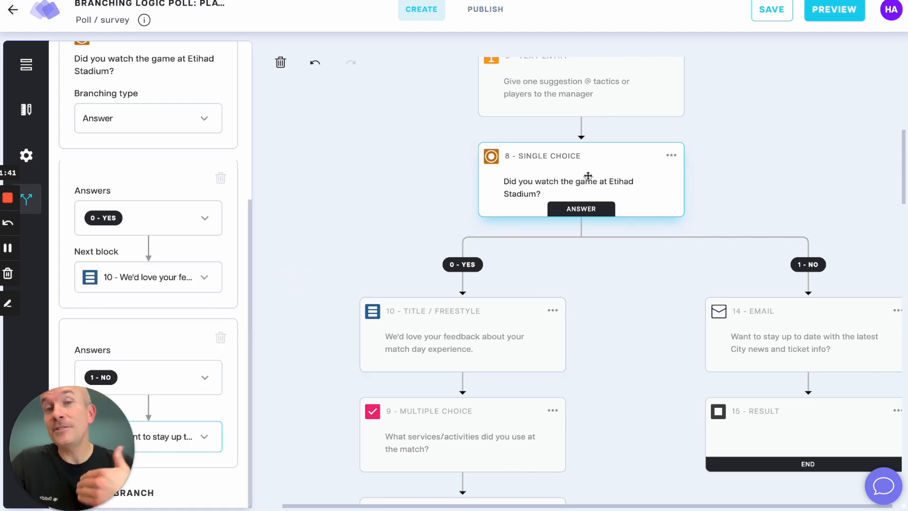
Follow the Yes branch to the "How would you rate your match experience?" reaction poll, select it and view its branching types.
scroll(520, 258, down, 3)
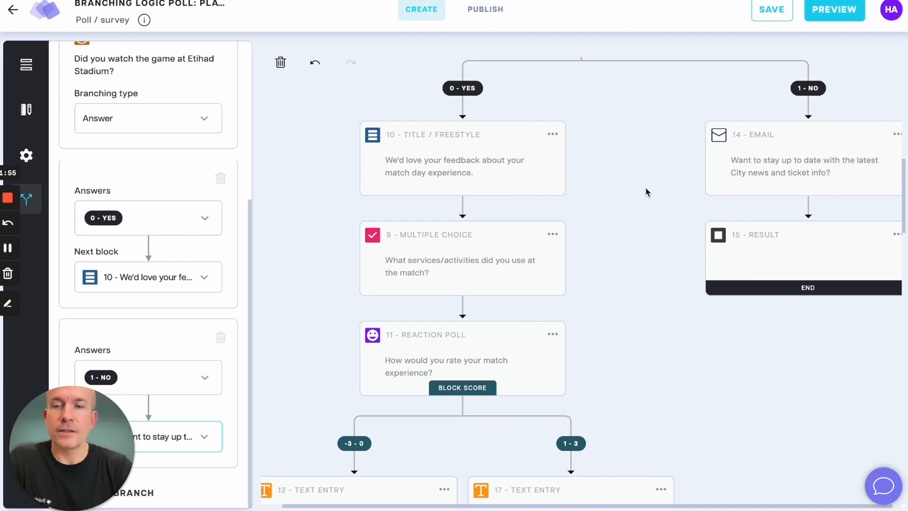
scroll(632, 220, up, 1)
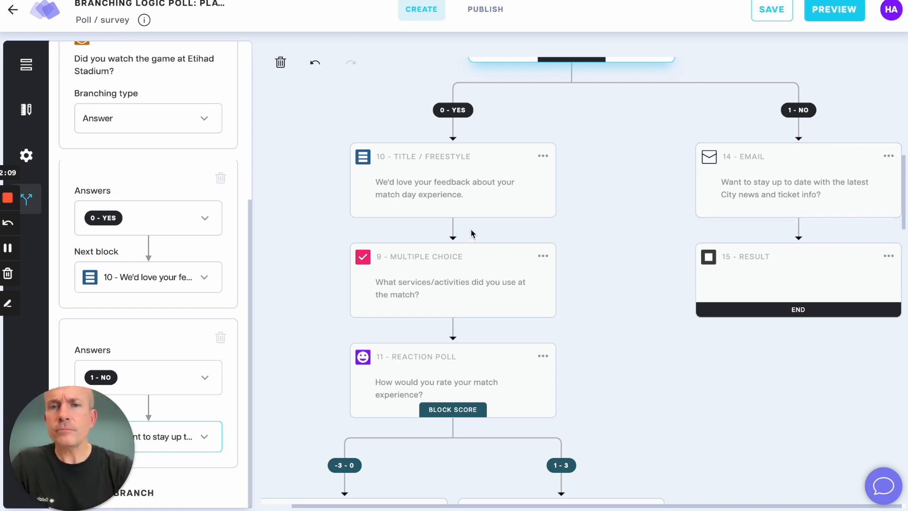
scroll(470, 230, down, 2)
scroll(470, 229, down, 2)
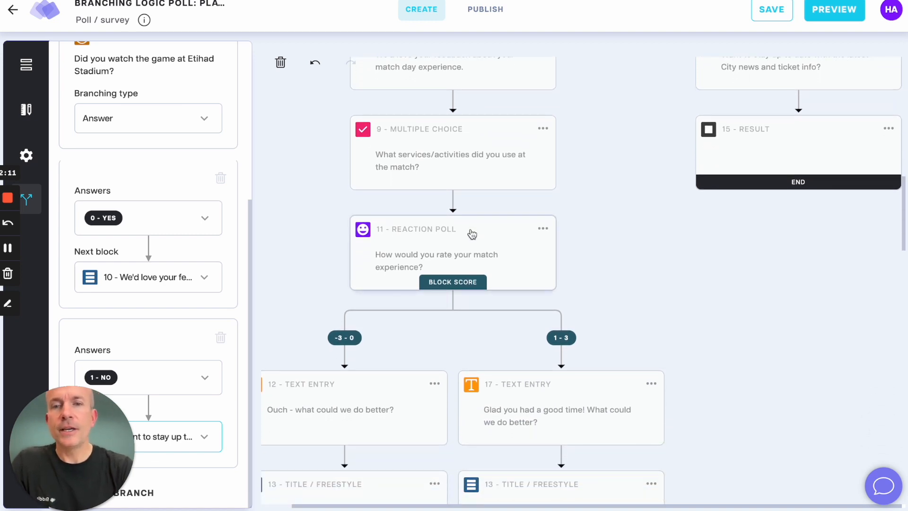
scroll(460, 198, down, 1)
click(425, 208)
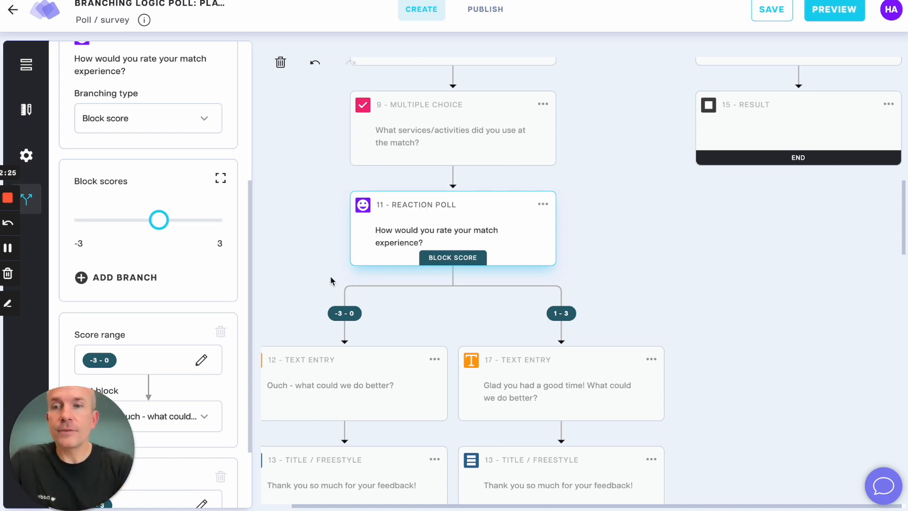
scroll(203, 286, down, 2)
scroll(158, 146, up, 1)
click(159, 94)
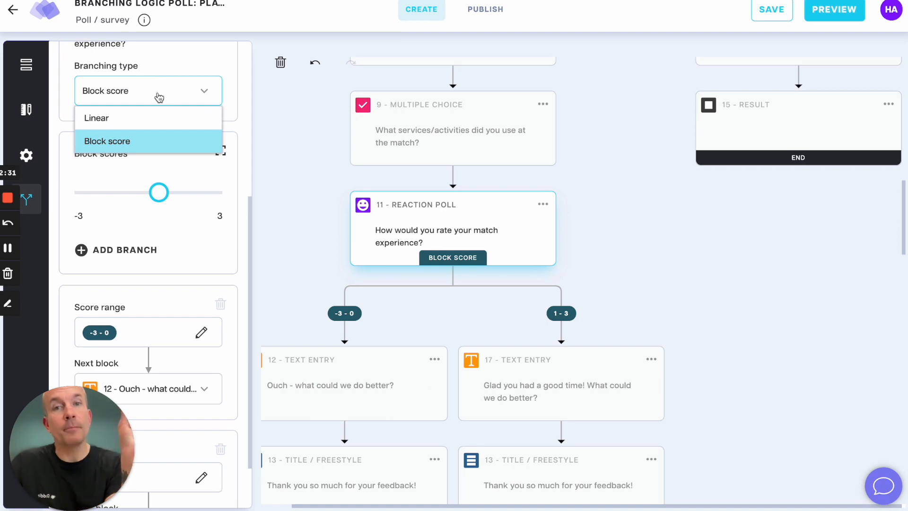
click(231, 115)
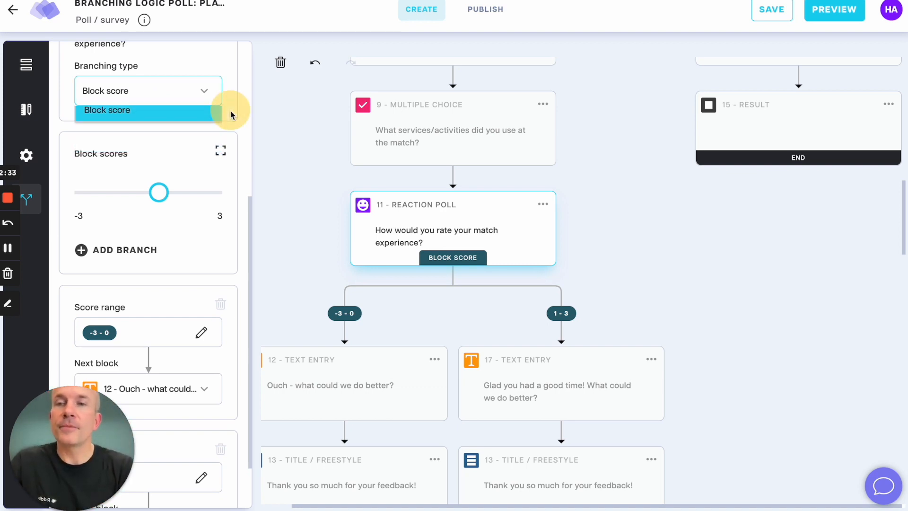
Shift the match experience poll's block score split to ranges -3 to -1 and 0 to 3, and view both branches.
drag(164, 196, 142, 195)
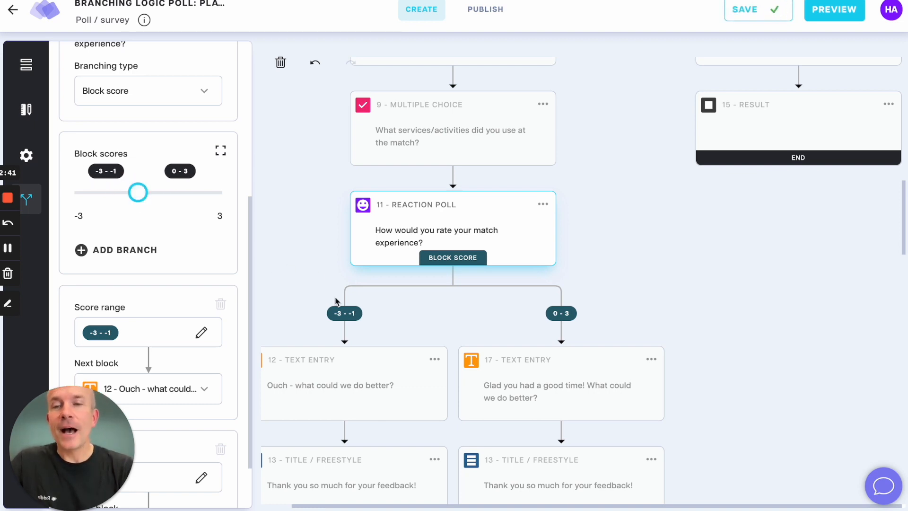
scroll(335, 302, down, 2)
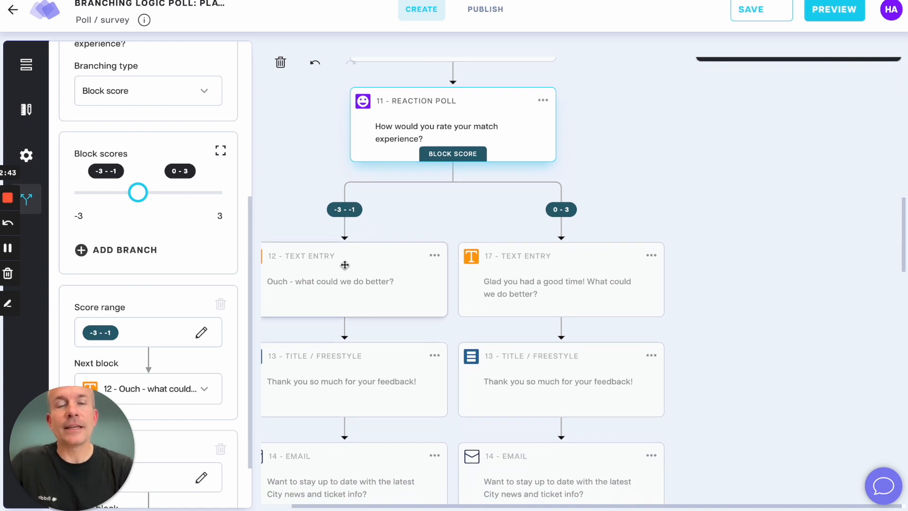
scroll(345, 265, down, 1)
scroll(345, 265, left, 1)
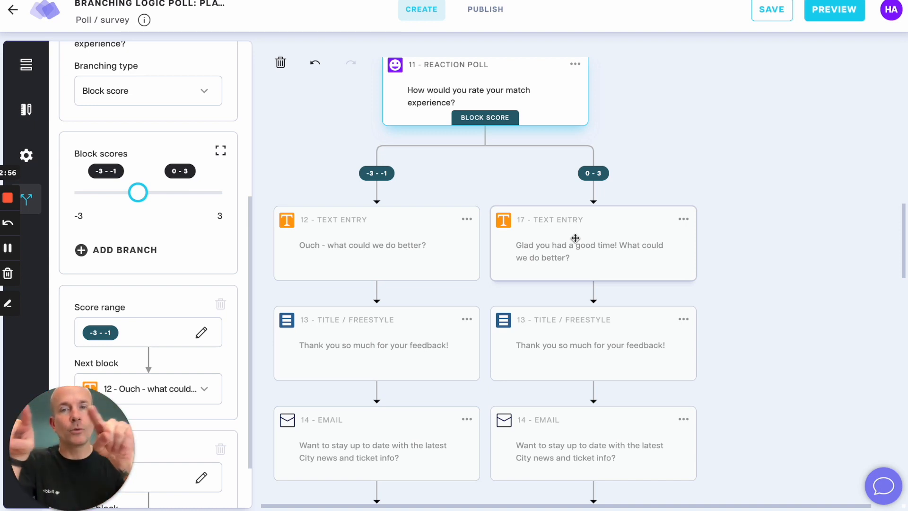
Leave the poll and open the branching logic flow of the "Branching logic: Los Angeles Rams" quiz.
click(14, 13)
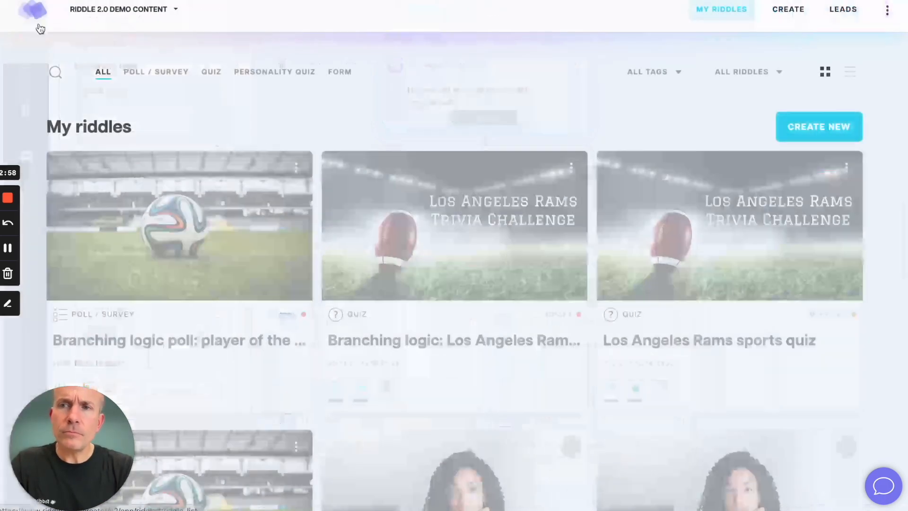
click(463, 227)
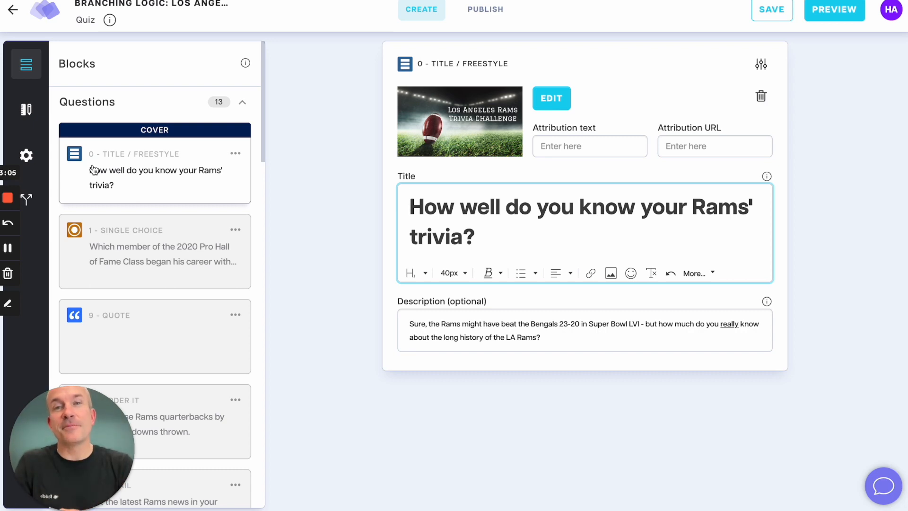
click(32, 200)
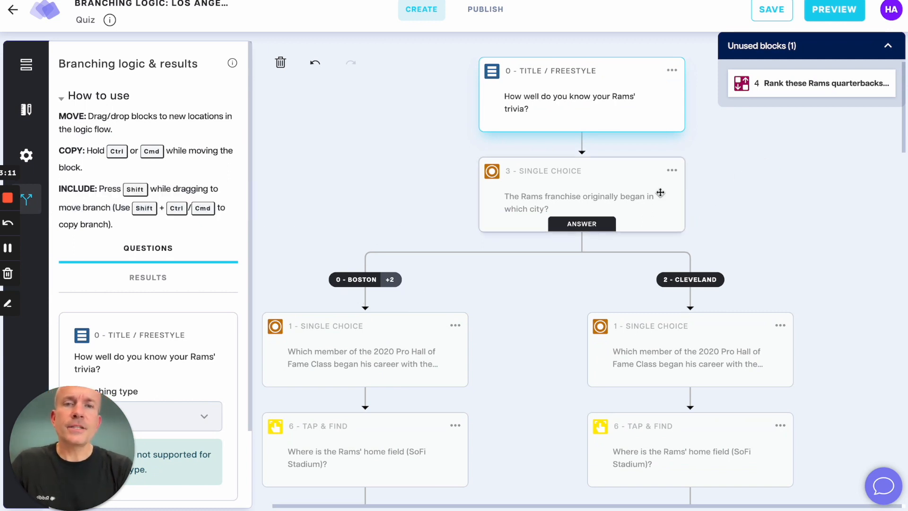
Select the "The Rams franchise originally began in which city?" block and view its available branching types.
click(612, 194)
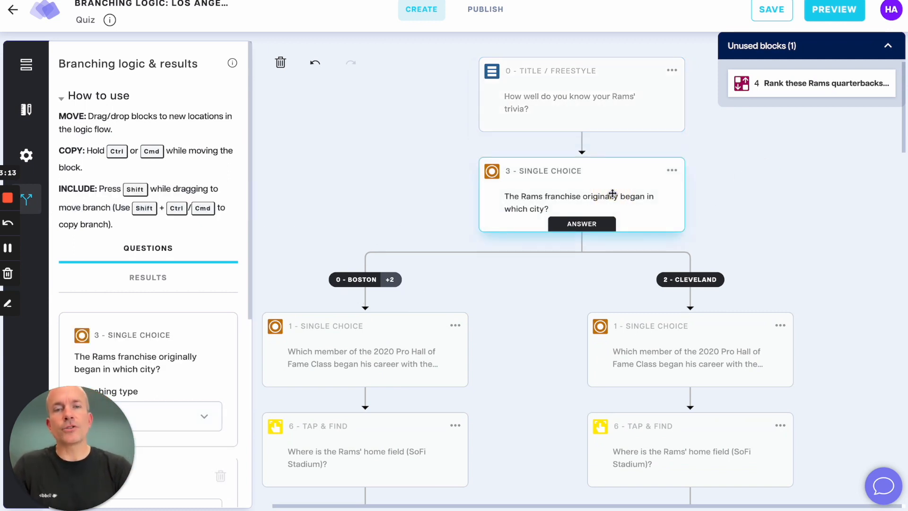
scroll(185, 315, down, 4)
click(150, 205)
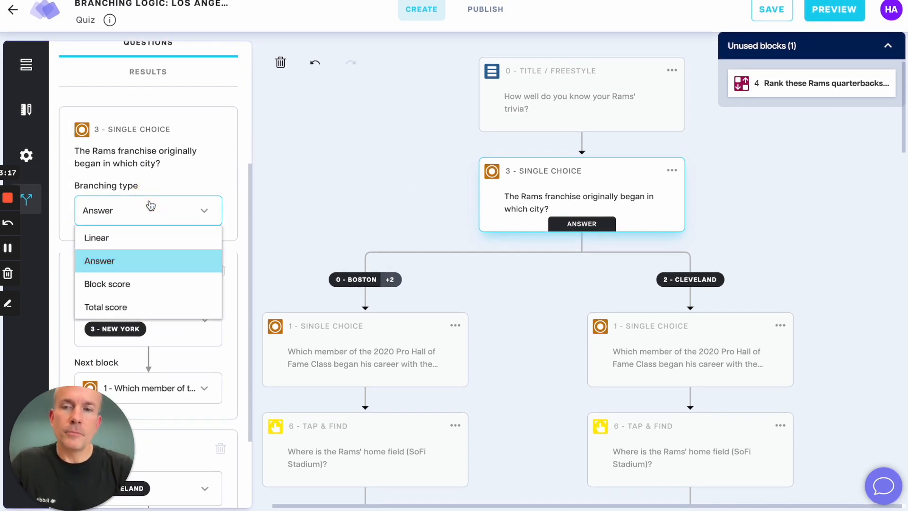
scroll(151, 205, down, 3)
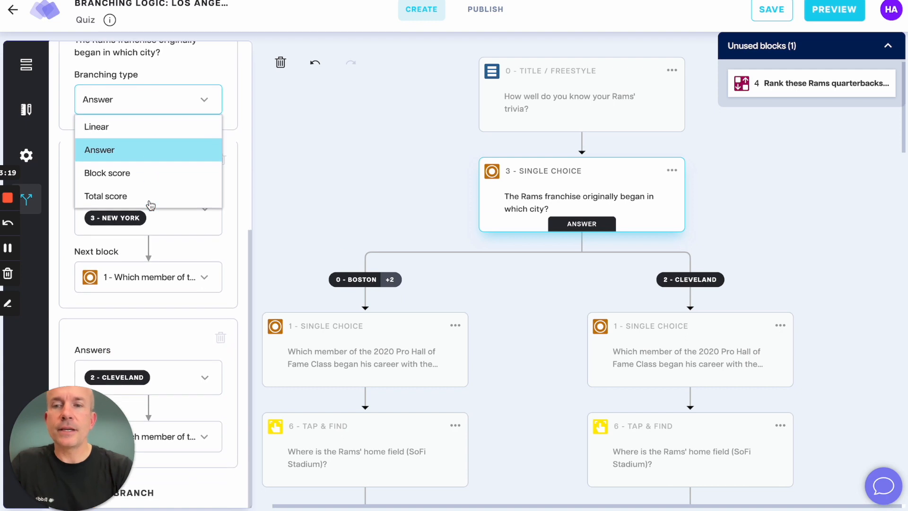
click(219, 244)
Check the answer choices and next-block options for the Boston, Chicago and New York branch.
click(179, 222)
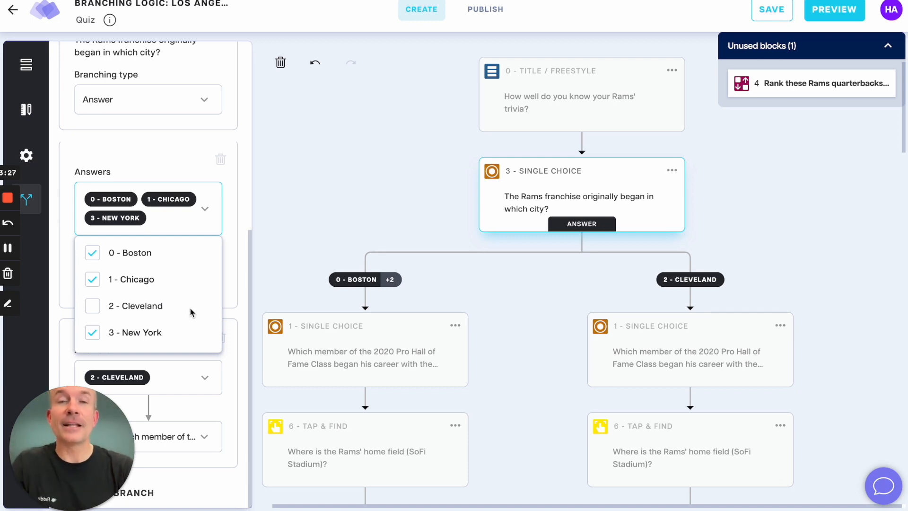
click(220, 243)
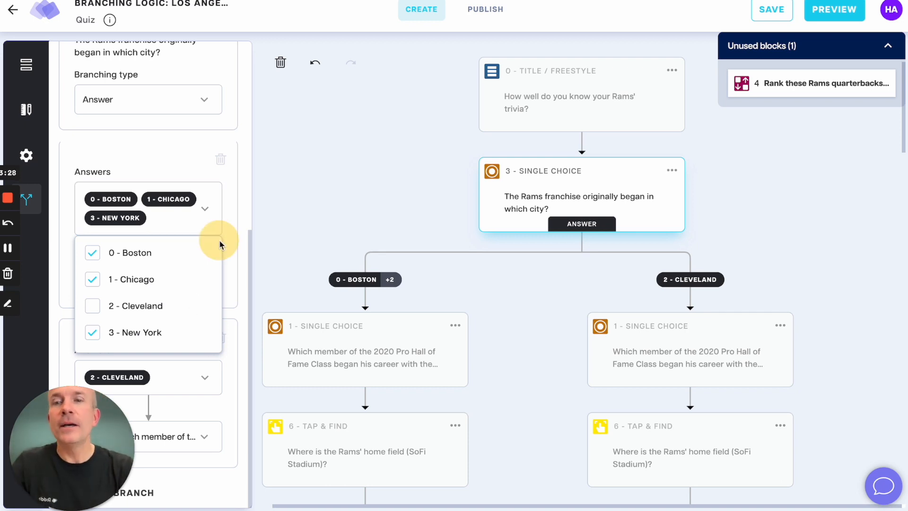
click(148, 281)
click(218, 240)
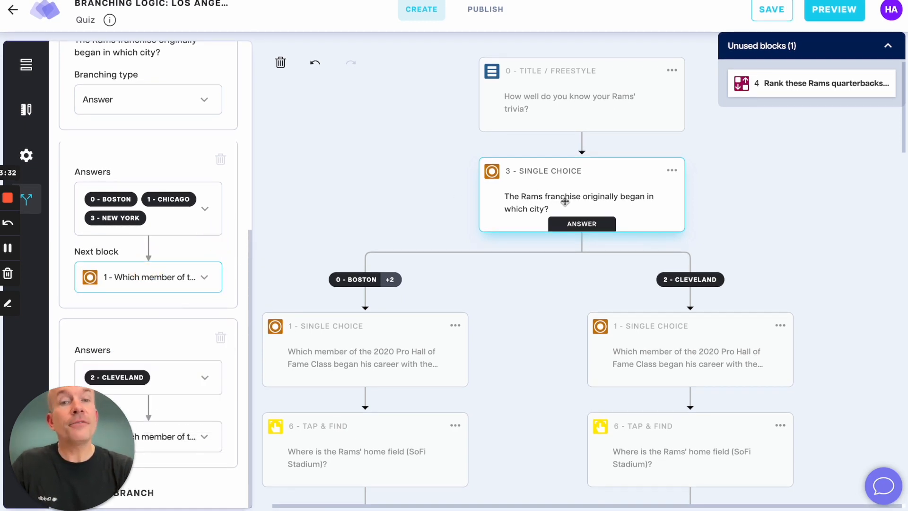
Follow the Cleveland branch to the "Who's the coach for the Rams?" text input and select it to view its total score branching.
scroll(681, 282, down, 3)
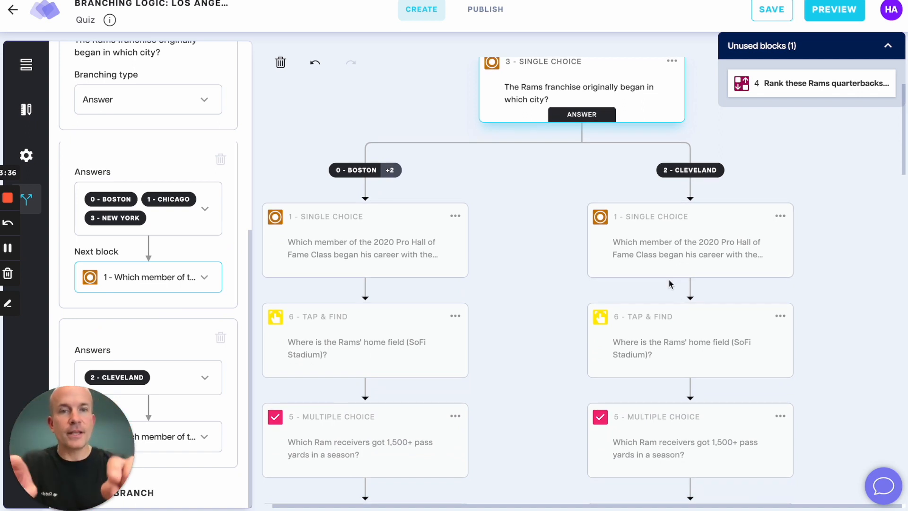
scroll(639, 235, down, 5)
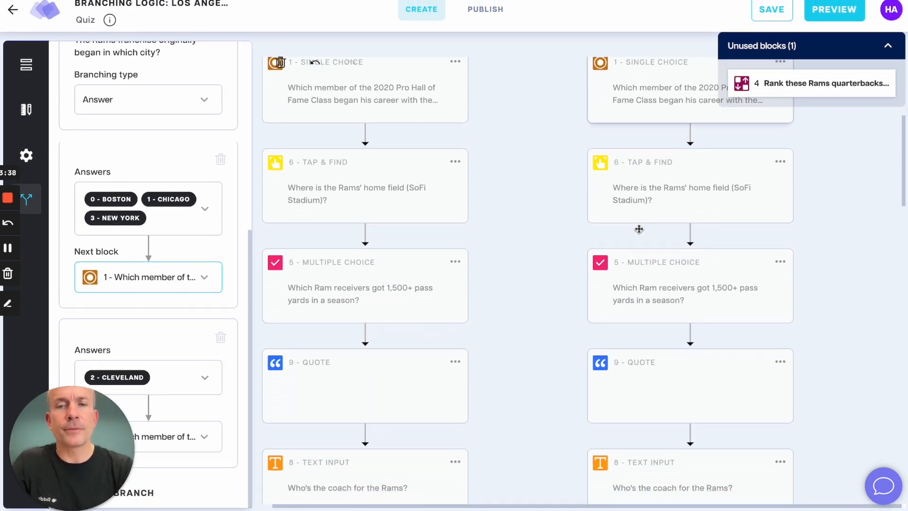
scroll(639, 234, down, 3)
click(662, 189)
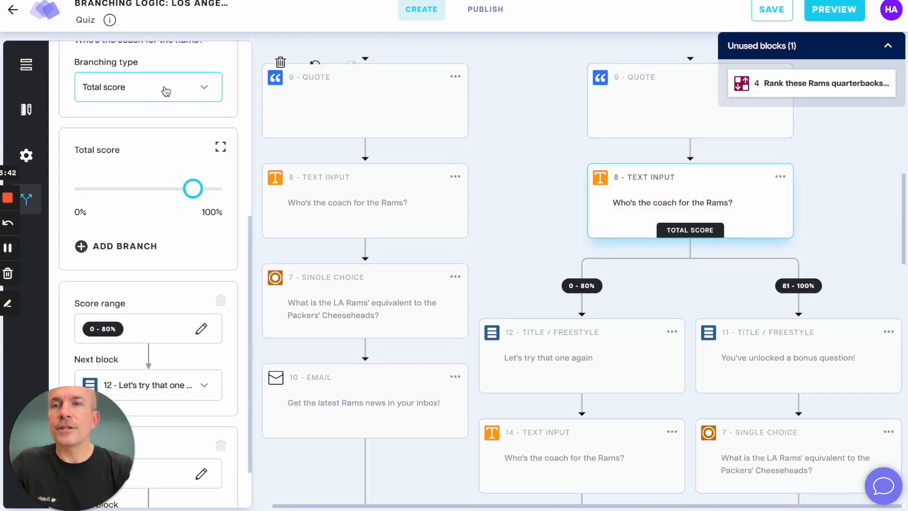
View the branching types and total score setting of the "Who's the coach for the Rams?" text input in the Cleveland branch.
scroll(165, 90, up, 1)
click(148, 147)
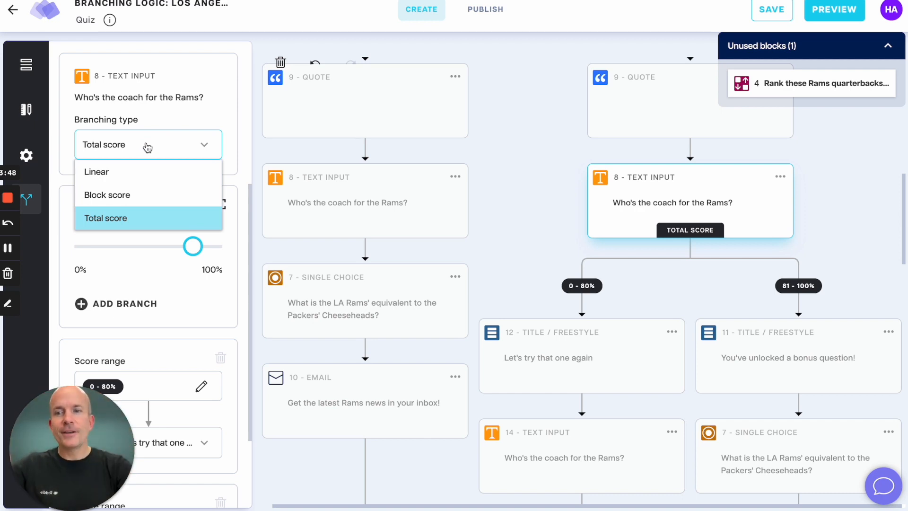
drag(193, 246, 194, 249)
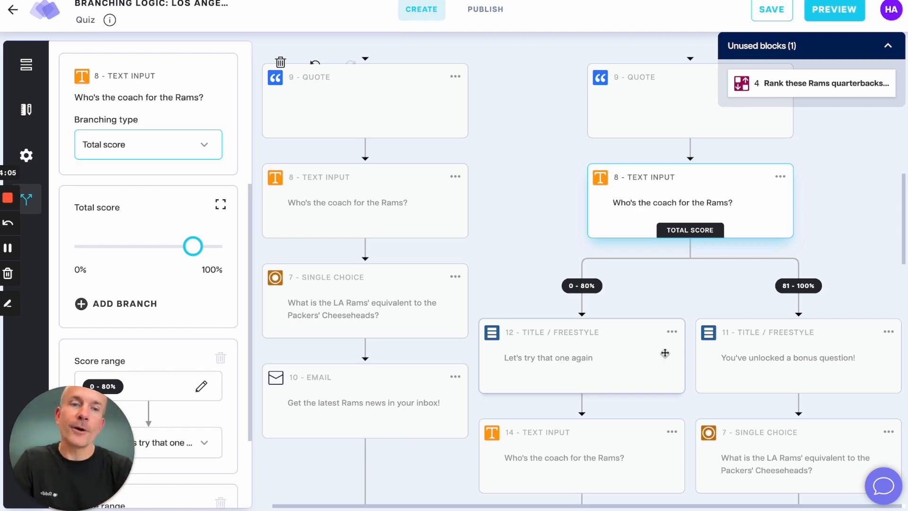
Follow the 81 - 100% score branch through the "You've unlocked a bonus question!" title to the "Packers' Cheeseheads" single choice block.
scroll(800, 344, down, 3)
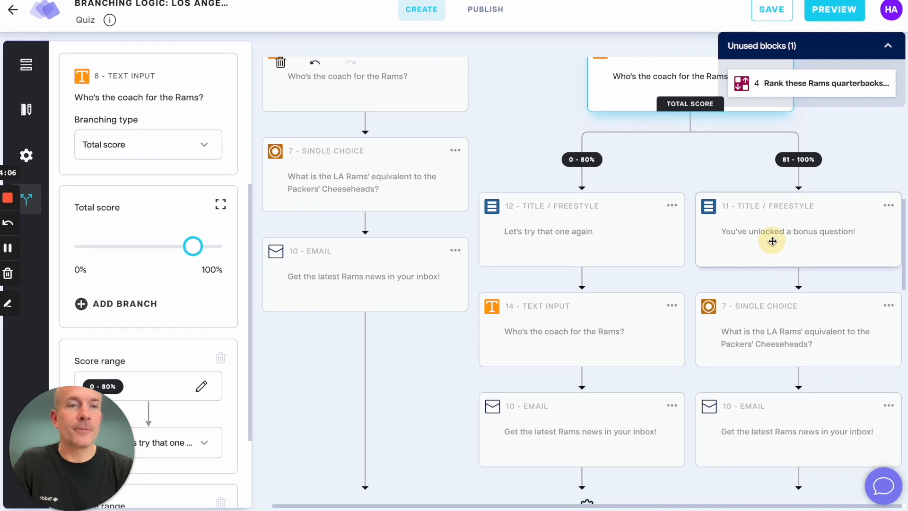
click(776, 234)
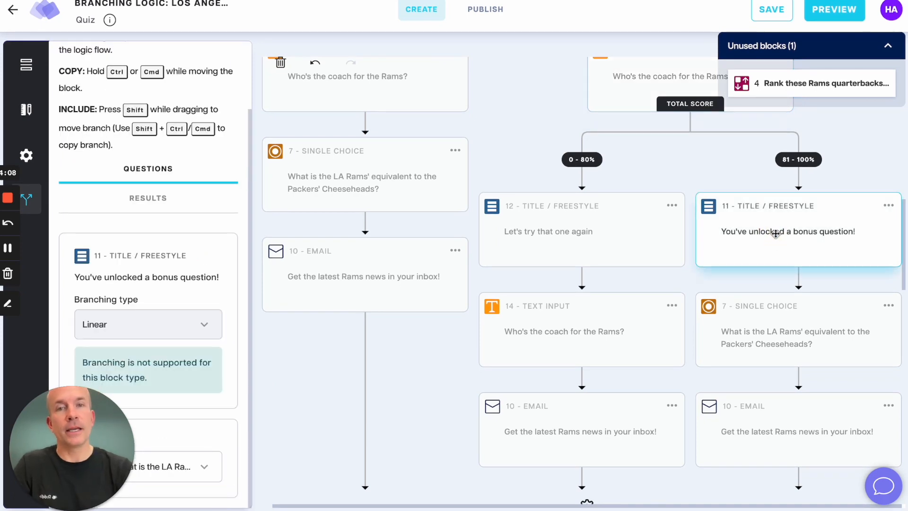
click(771, 325)
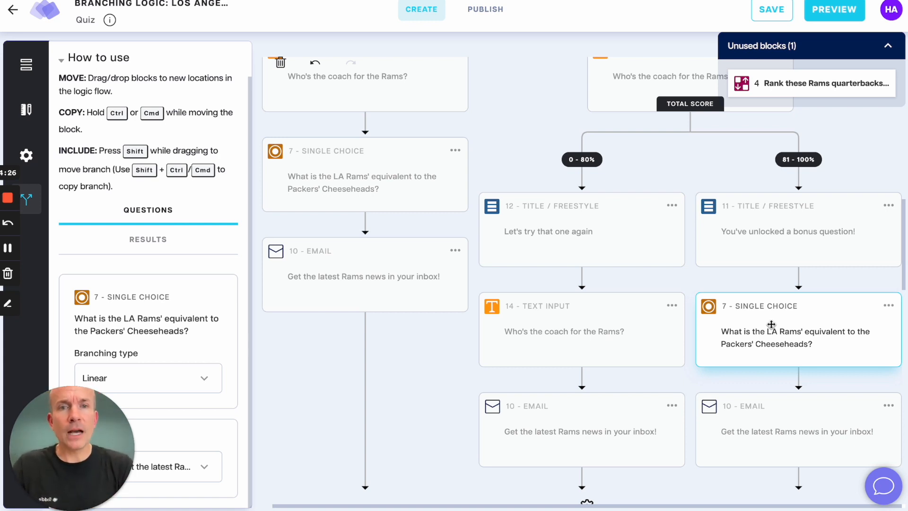
Place the unused "Rank these Rams quarterbacks" block directly above the franchise city question, and delete it from the logic again.
scroll(744, 267, up, 8)
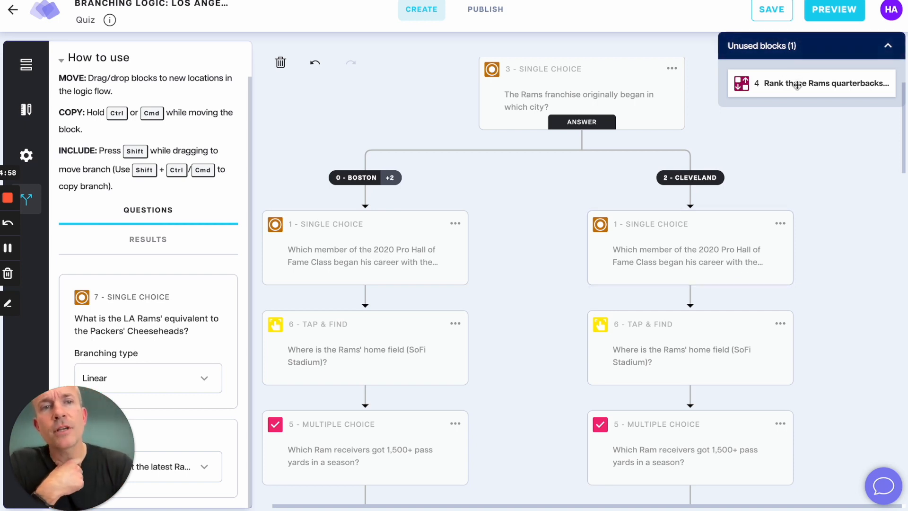
drag(797, 85, 760, 105)
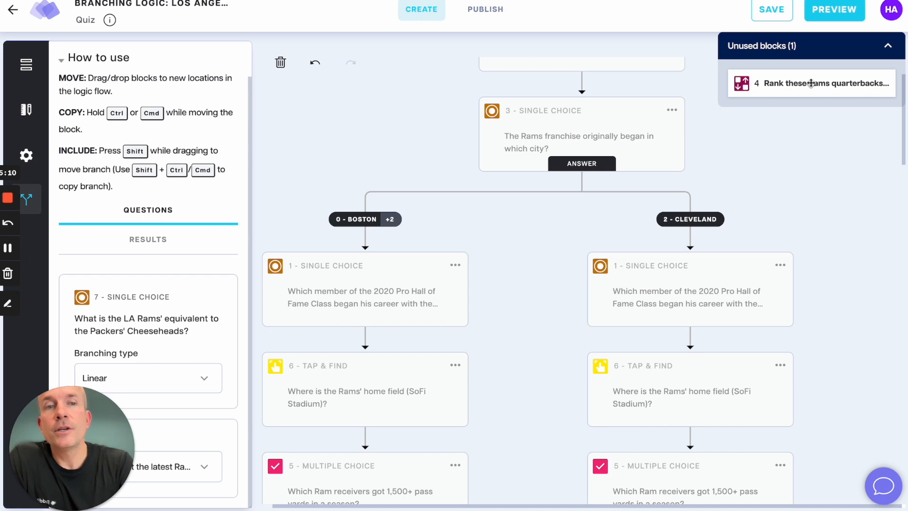
drag(788, 81, 562, 128)
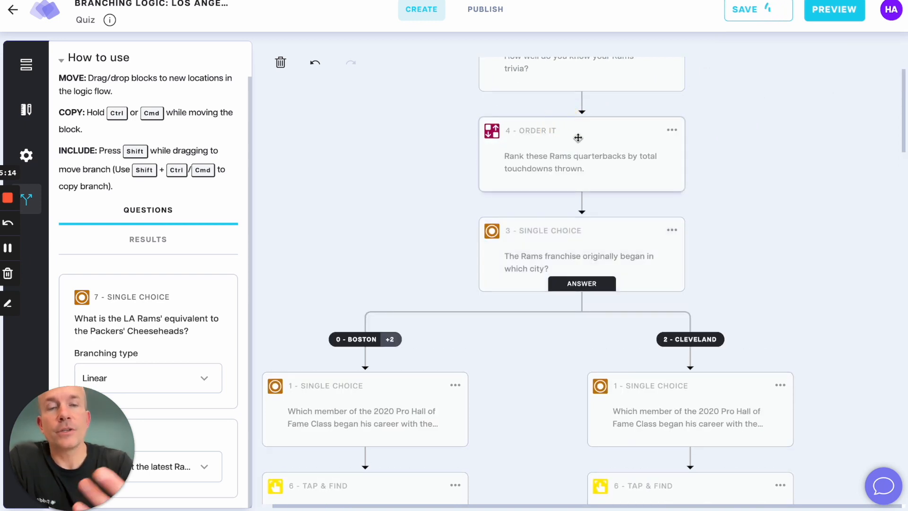
click(671, 129)
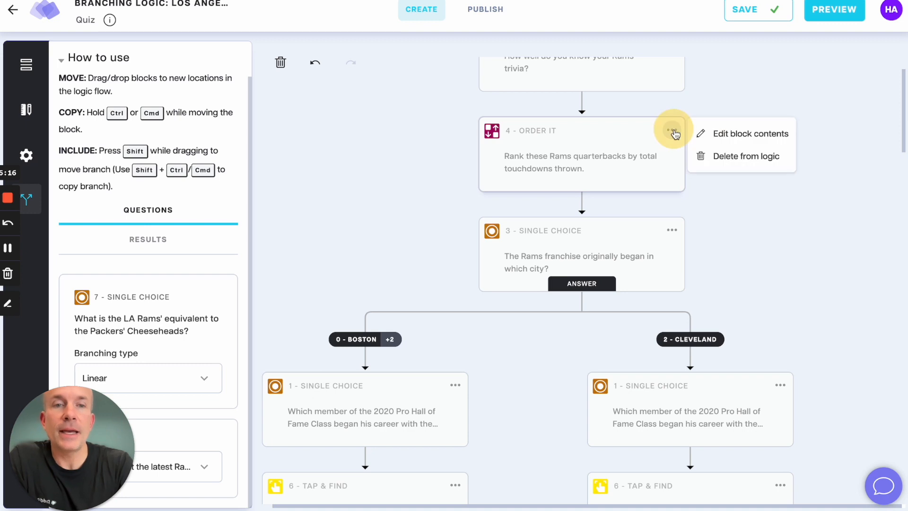
click(724, 157)
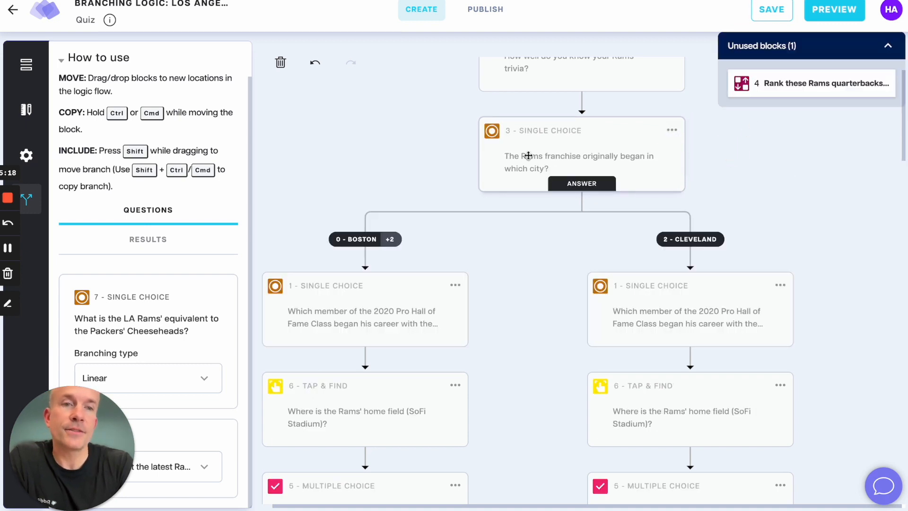
Delete the "Get the latest Rams news in your inbox!" email block from the end of the Boston branch.
scroll(529, 155, down, 2)
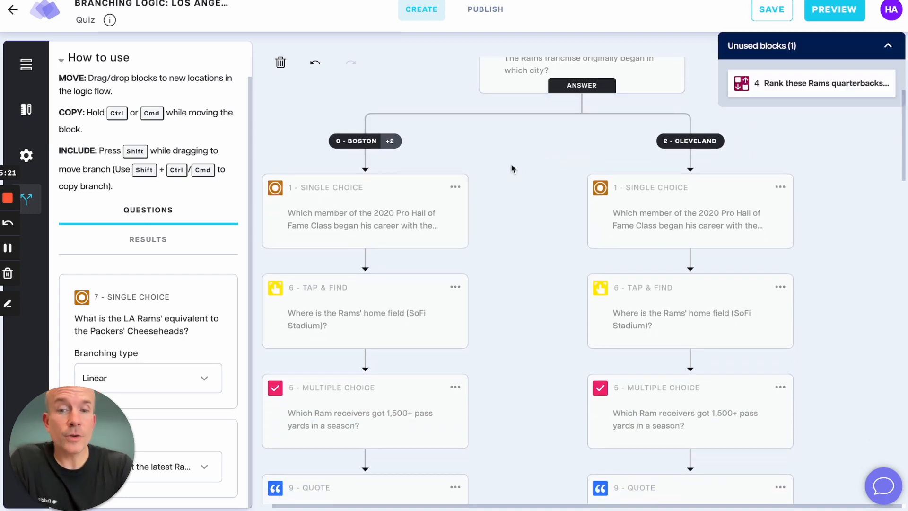
scroll(511, 165, down, 10)
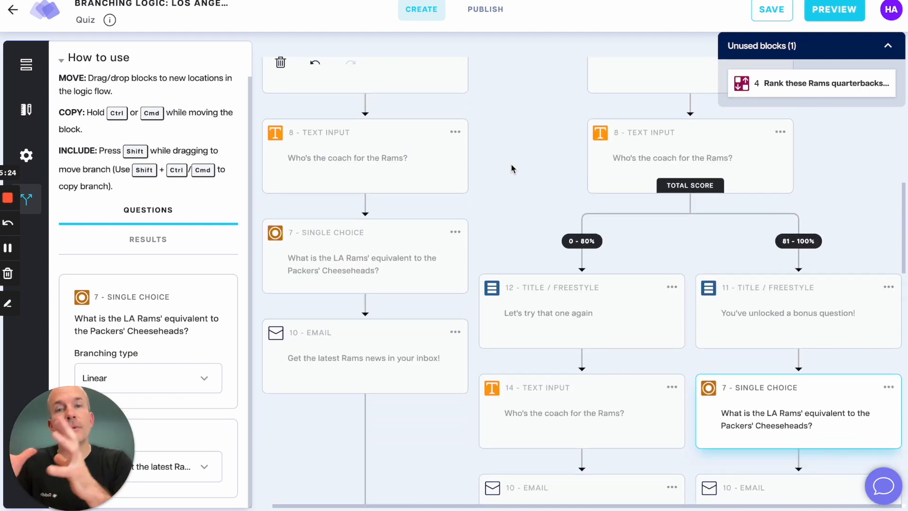
scroll(473, 265, down, 2)
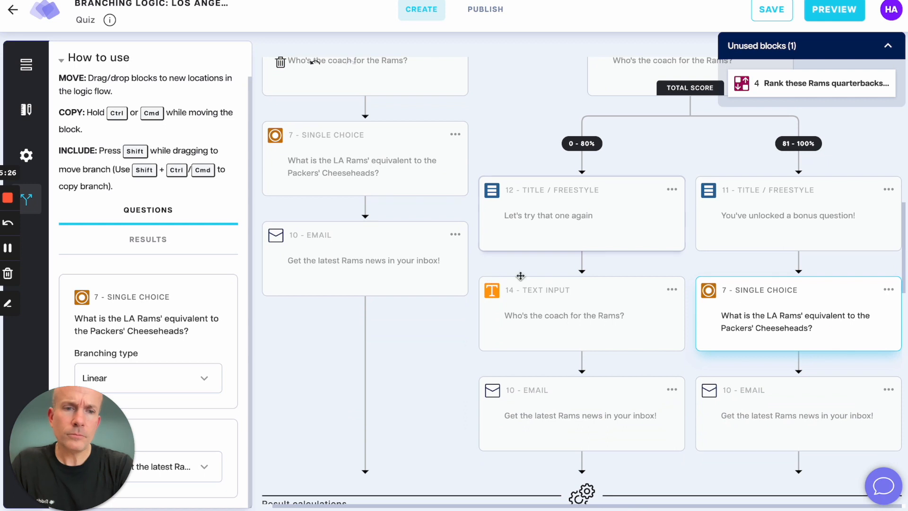
click(455, 234)
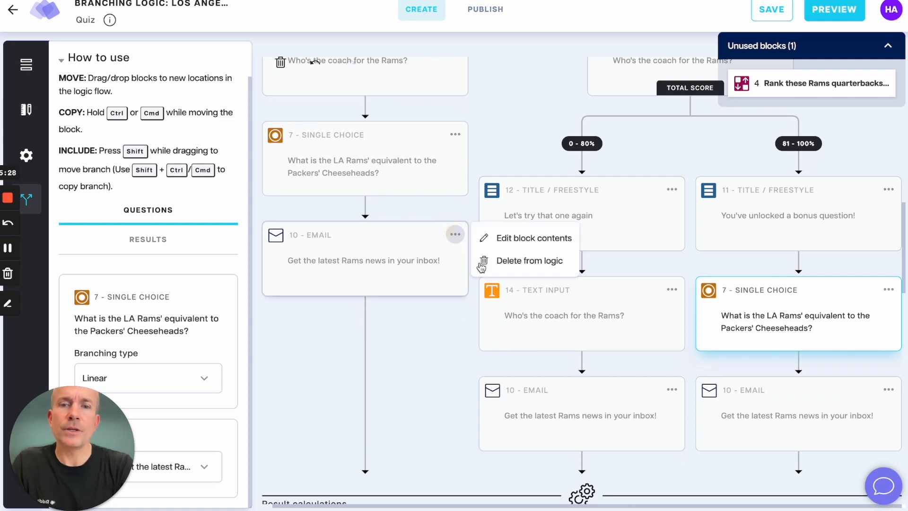
click(510, 259)
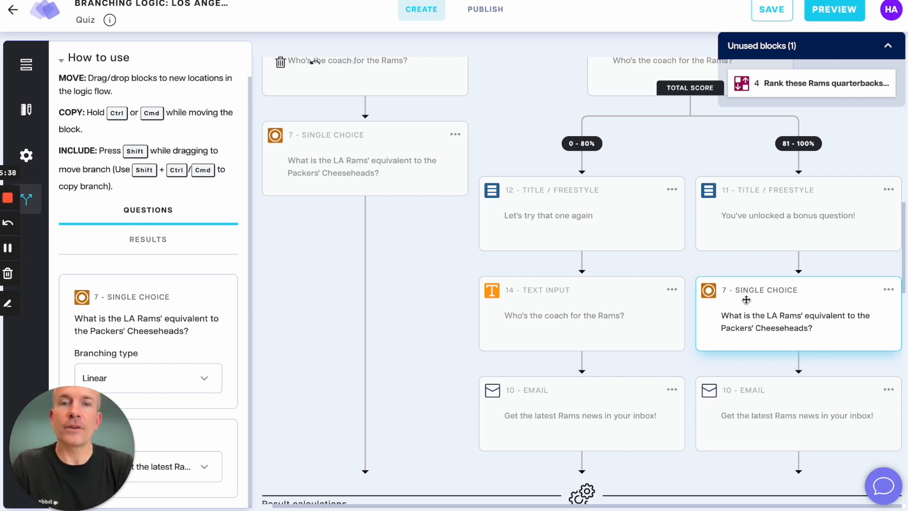
Delete the "Packers' Cheeseheads" single choice block from the end of the Boston branch.
mouse_move(734, 299)
mouse_down()
mouse_move(507, 273)
mouse_move(350, 240)
mouse_move(294, 178)
mouse_move(323, 193)
mouse_move(345, 258)
mouse_move(743, 303)
mouse_up()
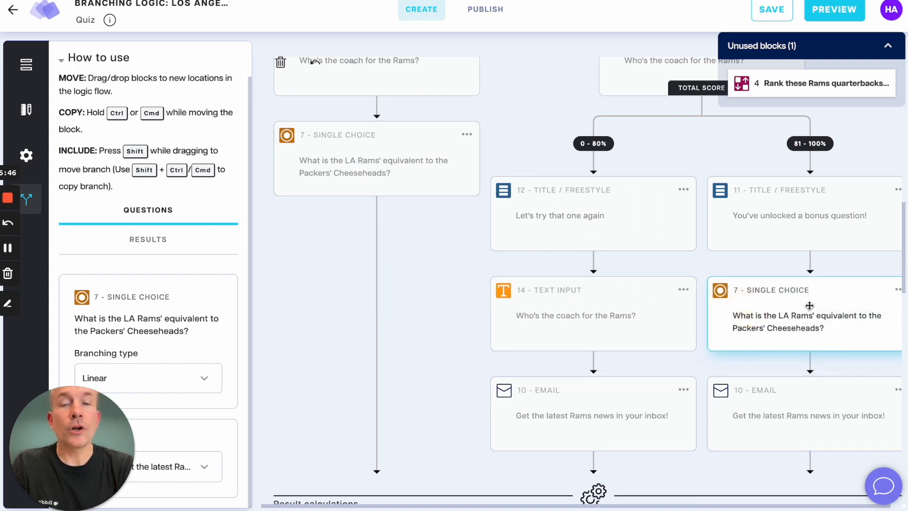
click(466, 134)
click(537, 161)
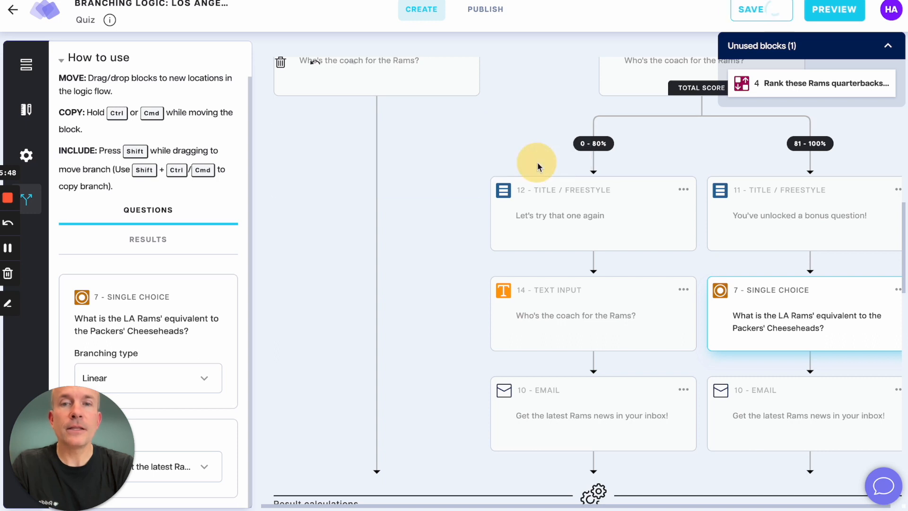
Copy only the "Packers' Cheeseheads" single choice block from the 81 - 100% branch to the Boston branch, and delete that copy from the logic.
drag(713, 308, 405, 183)
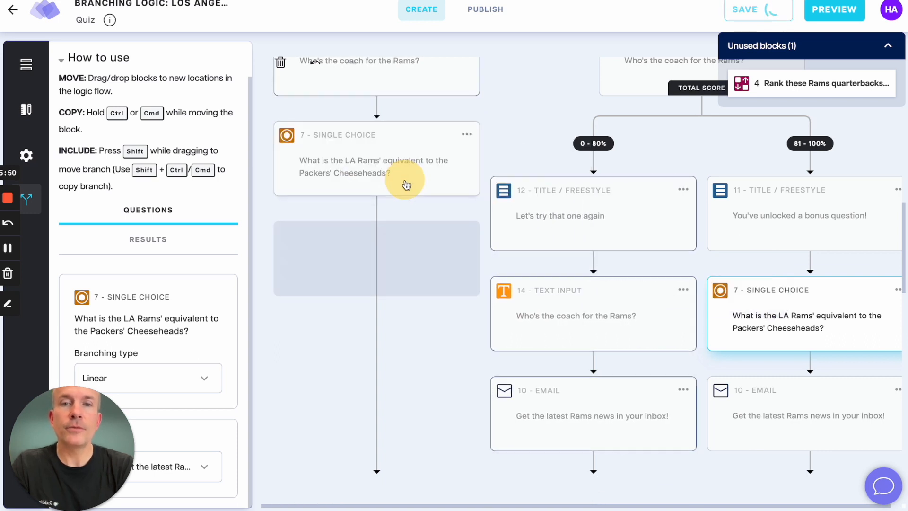
click(467, 134)
click(513, 161)
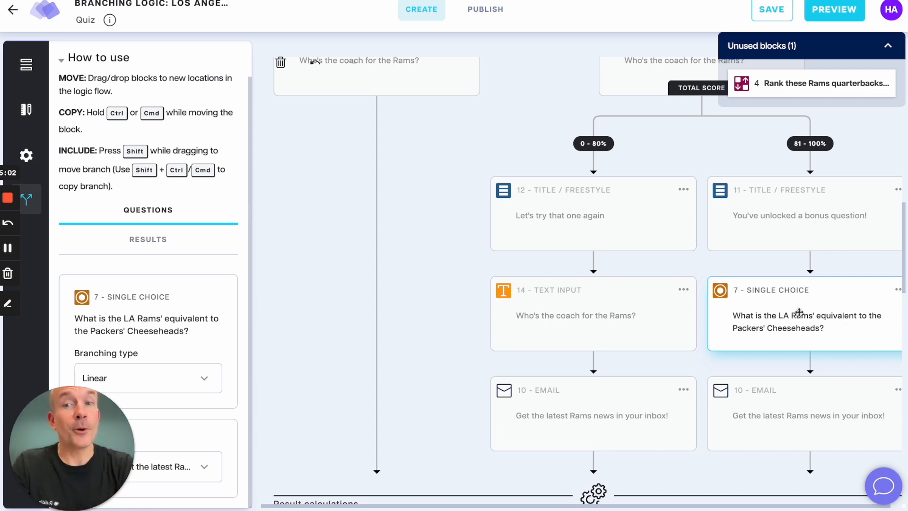
Copy the "Packers' Cheeseheads" block together with its following email block from the 81 - 100% branch to below the Boston branch's coach text input.
drag(799, 312, 378, 158)
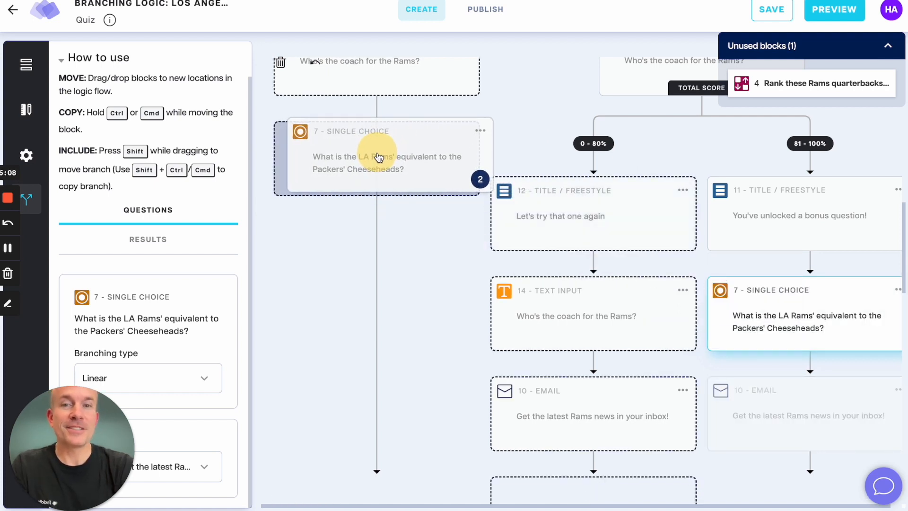
drag(378, 158, 378, 153)
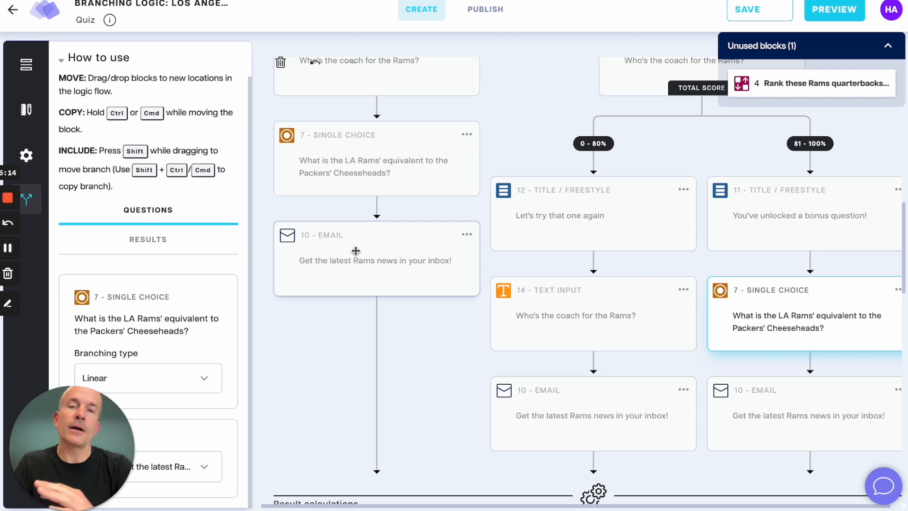
scroll(394, 238, up, 3)
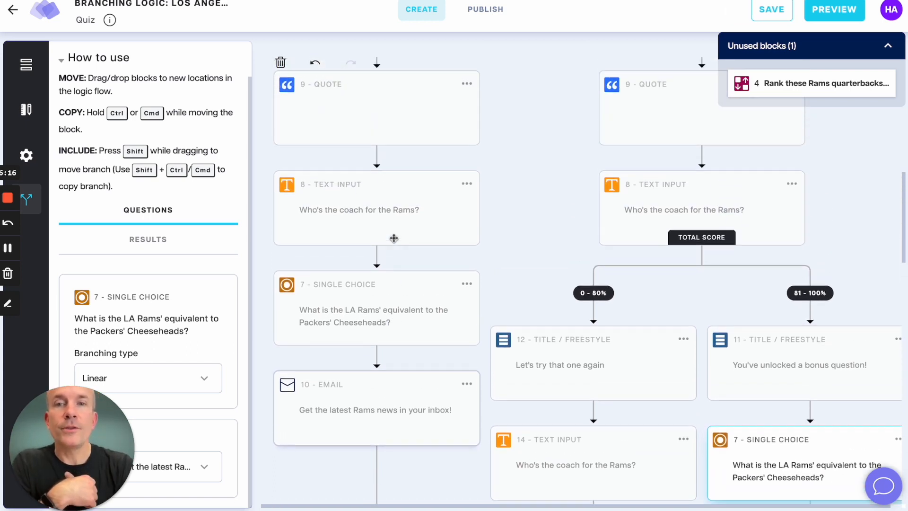
scroll(393, 238, up, 1)
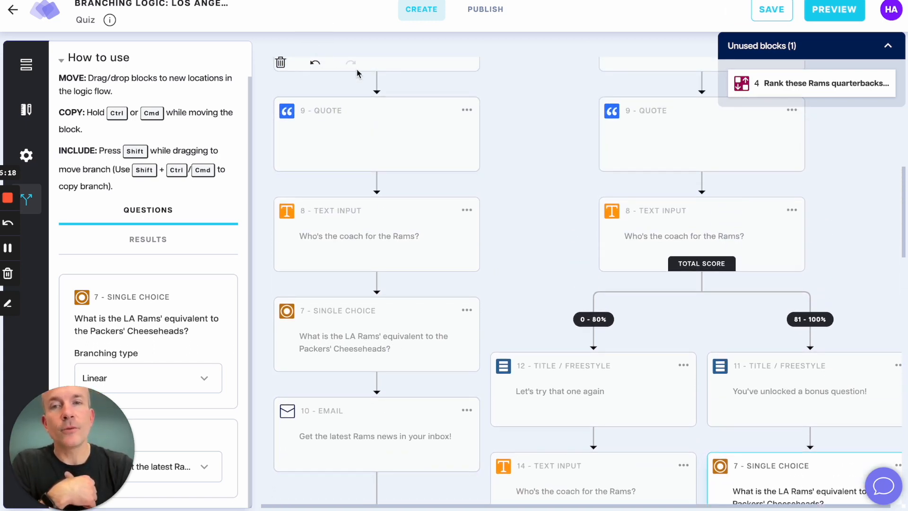